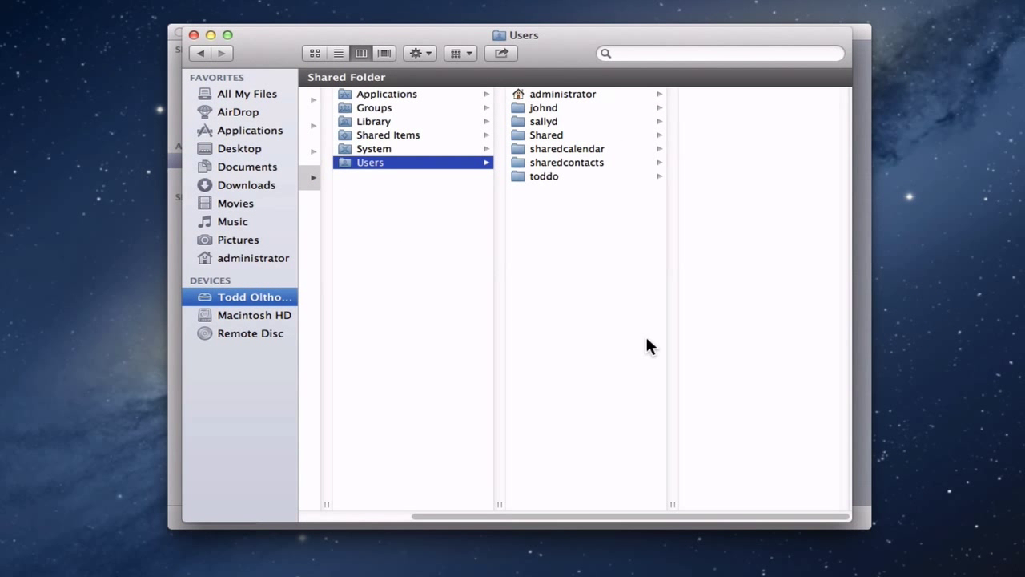
Browse the server's Users folder in column view, then minimize Finder to reveal the Server app
scroll(449, 330, "left", 1)
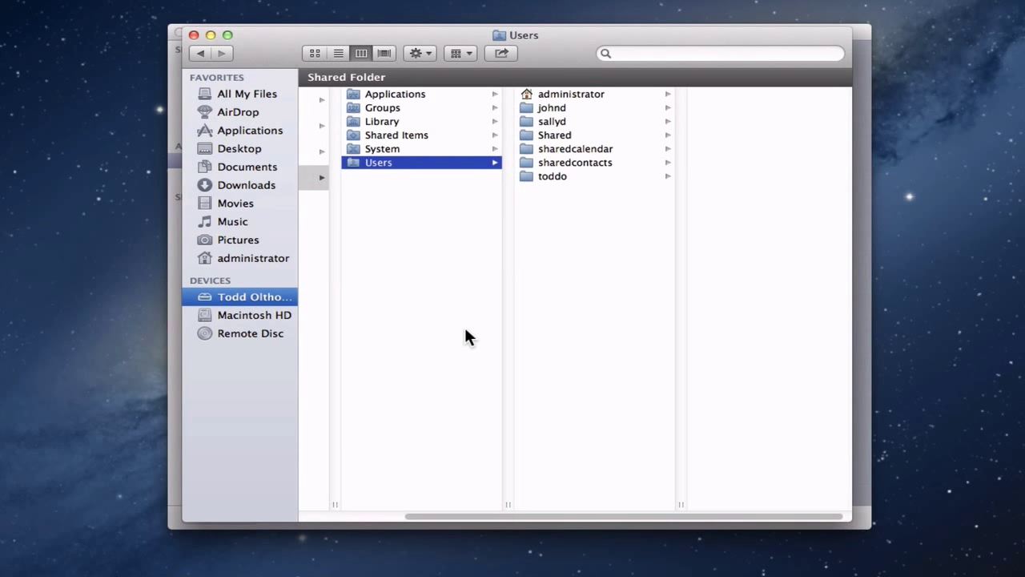
scroll(465, 329, "left", 2)
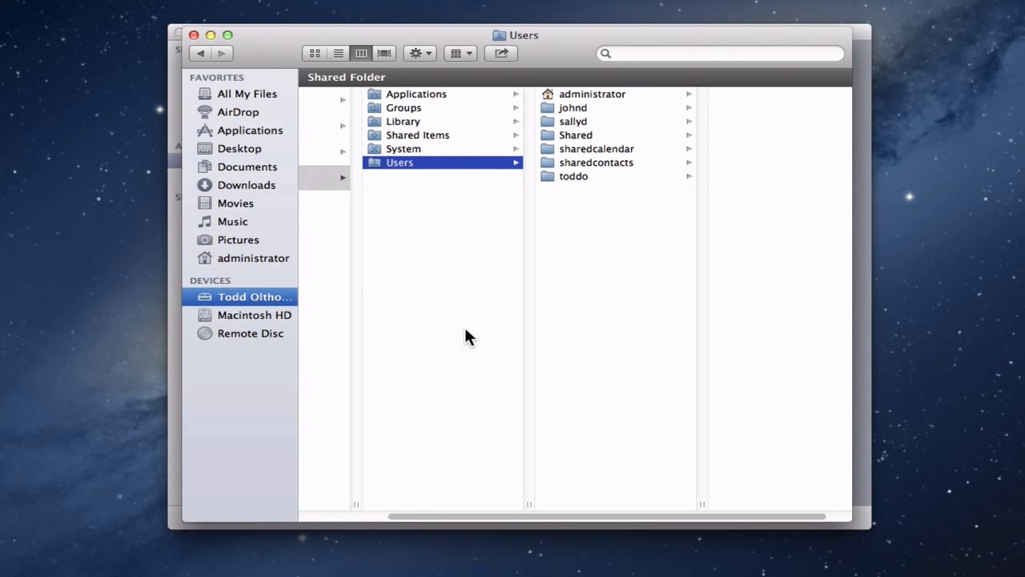
scroll(465, 337, "left", 1)
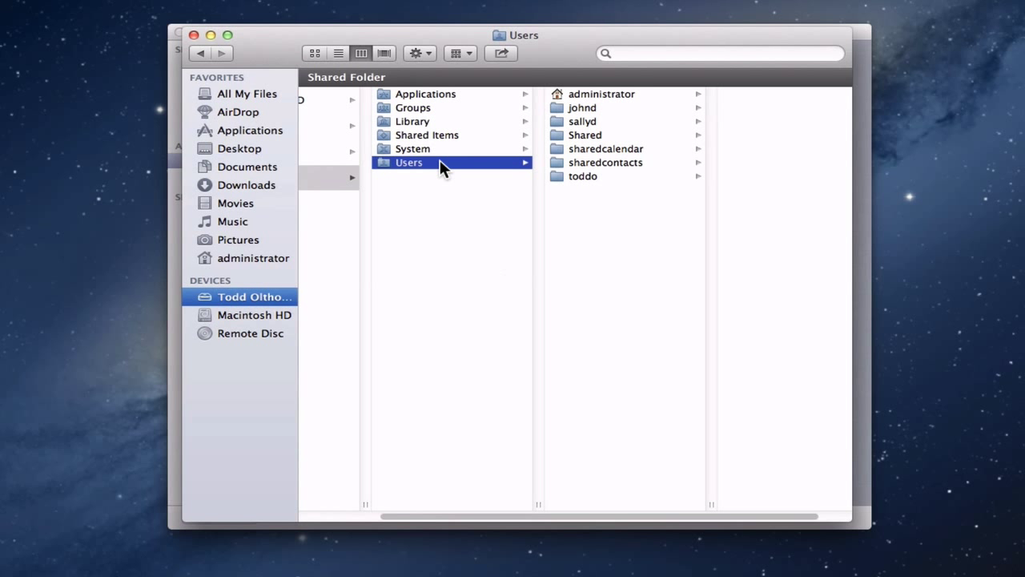
left_click(211, 35)
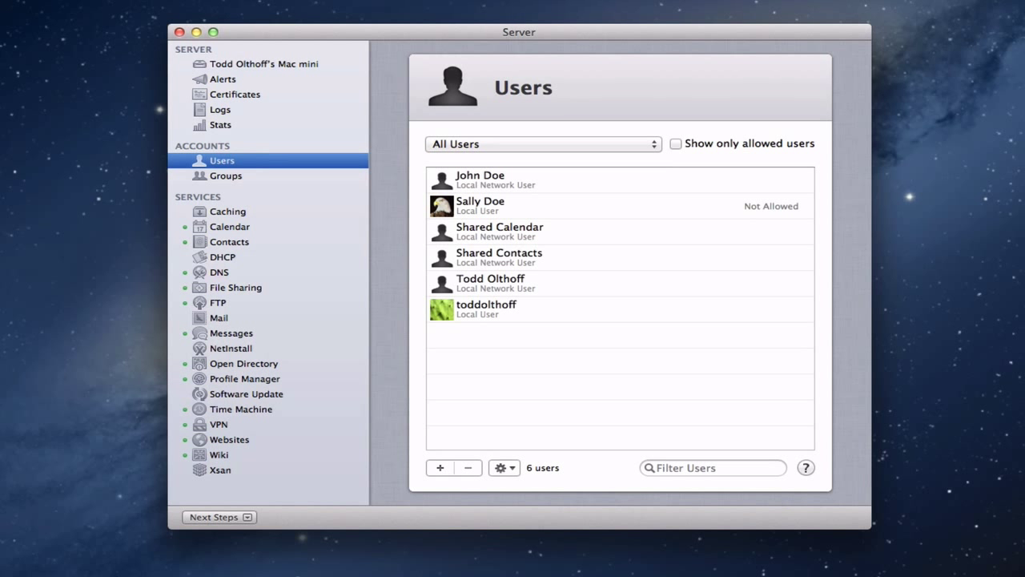
Restore the minimized Users & Groups preferences window from the Dock
double_click(481, 206)
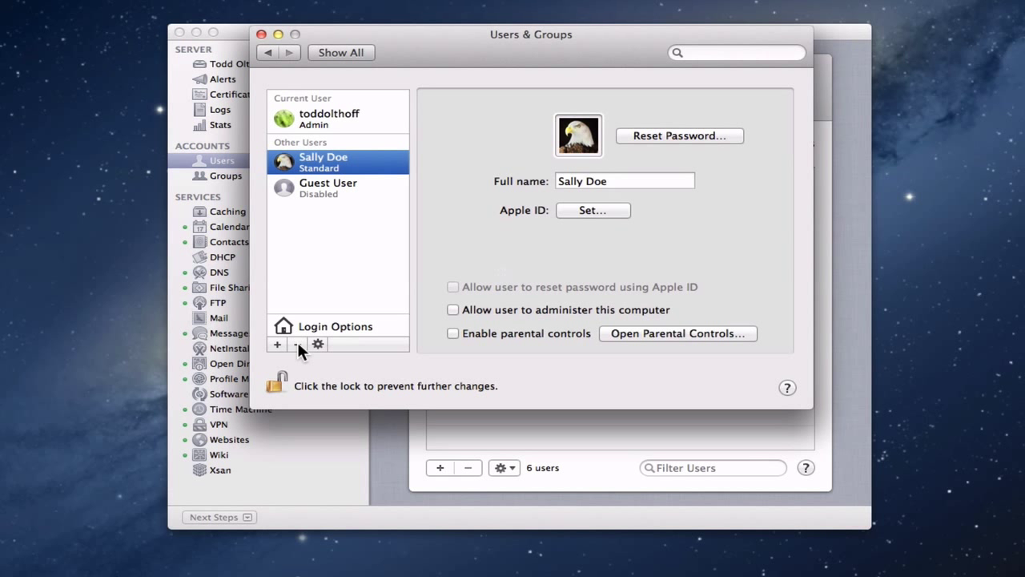
Delete the standard local user account with the 'Don't change the home folder' option
left_click(297, 343)
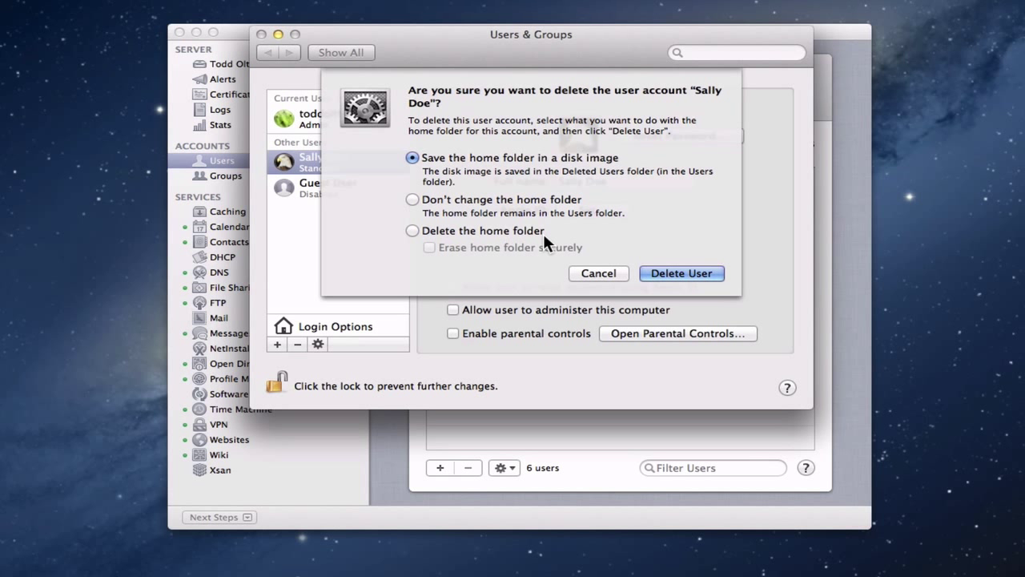
left_click(411, 199)
left_click(694, 273)
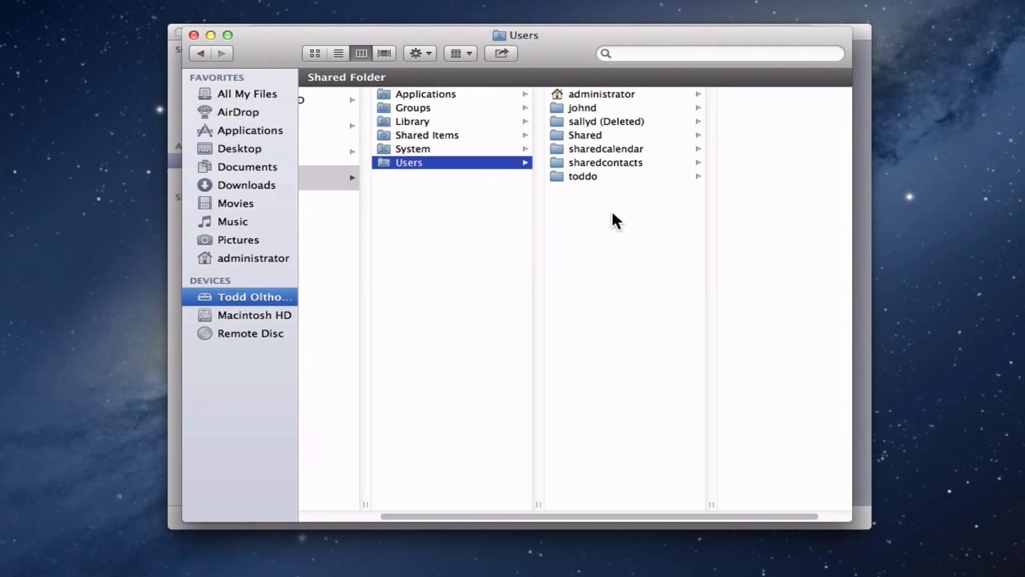
Select the home folder marked '(Deleted)' in the Users column and begin renaming it
left_click(625, 121)
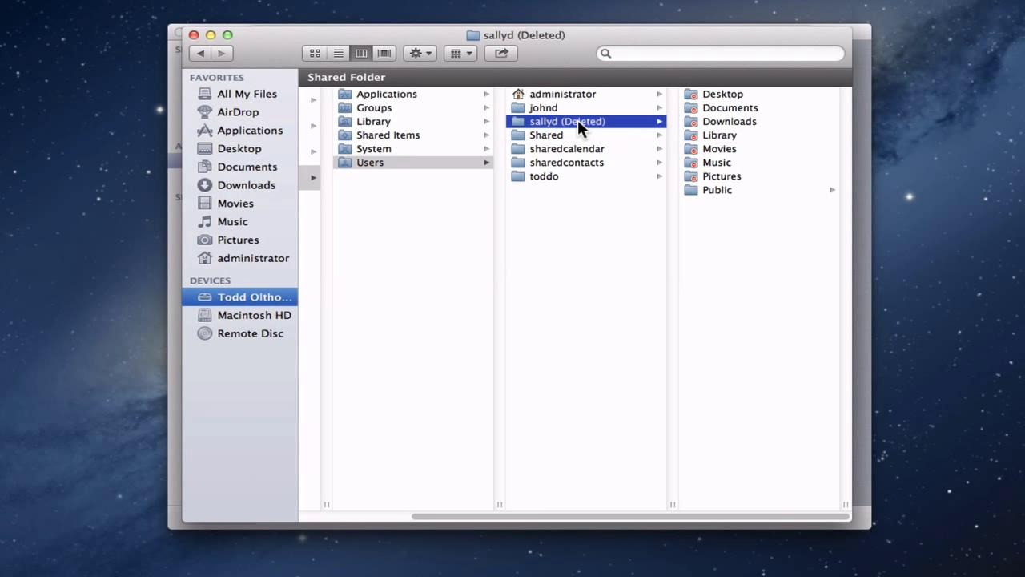
left_click(577, 121)
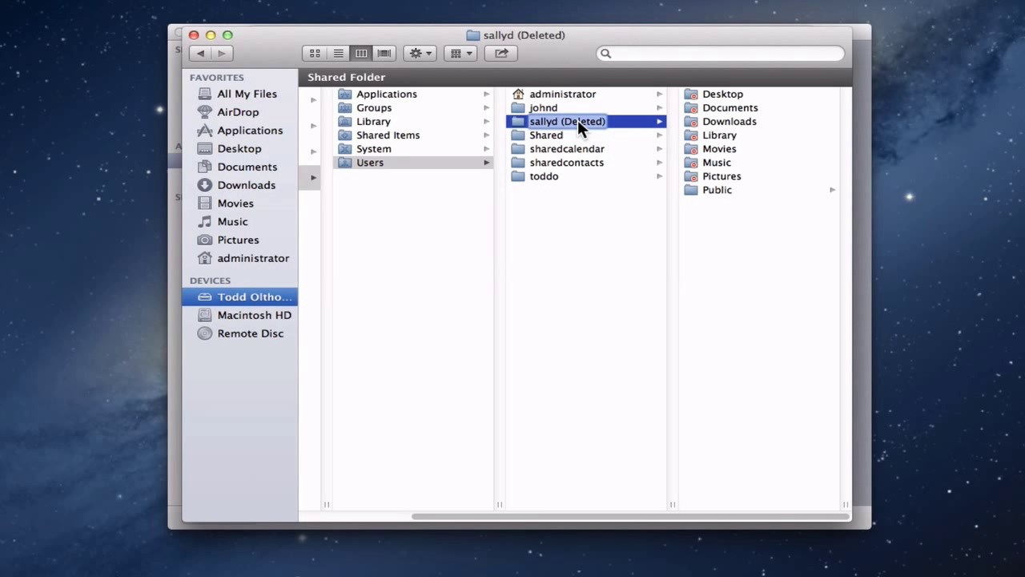
Remove the ' (Deleted)' suffix from the home folder name, authorizing with the admin password
left_click(579, 120)
key("BackSpace")
key("BackSpace")
key("BackSpace")
key("BackSpace")
key("BackSpace")
key("Return")
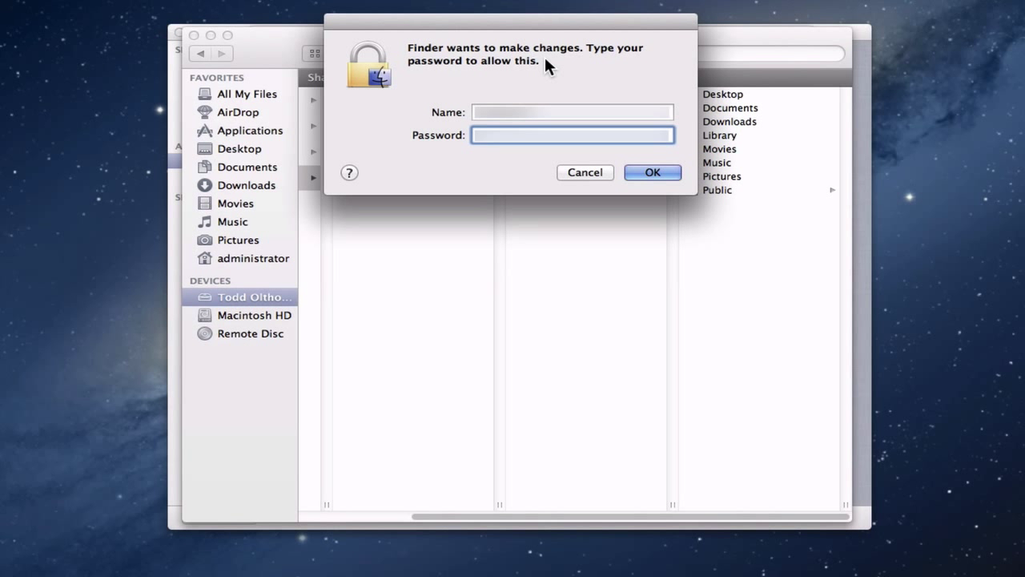
type("****")
key("Return")
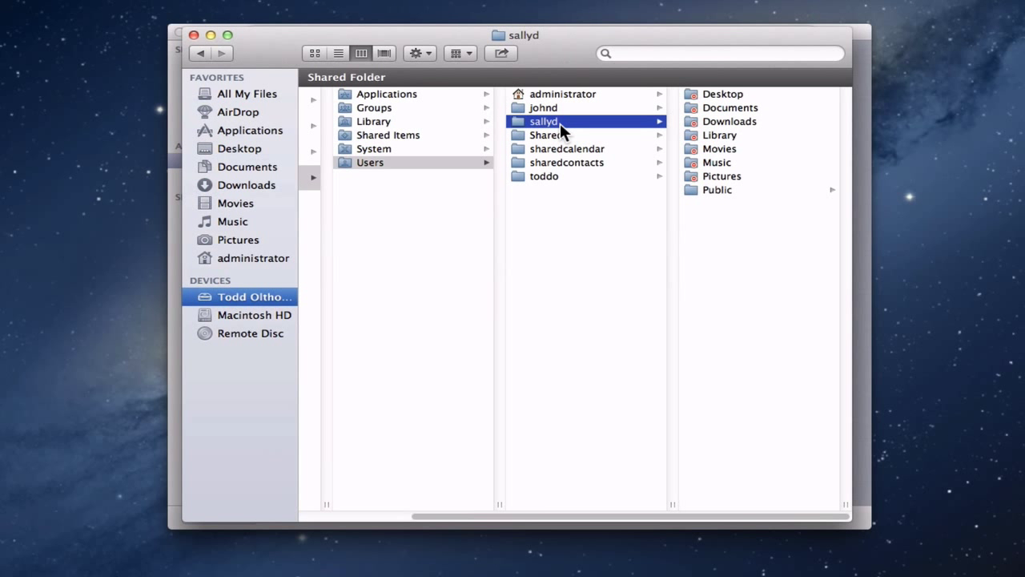
Review Users & Groups Login Options showing Local Server as network account server, then minimize it
left_click(211, 34)
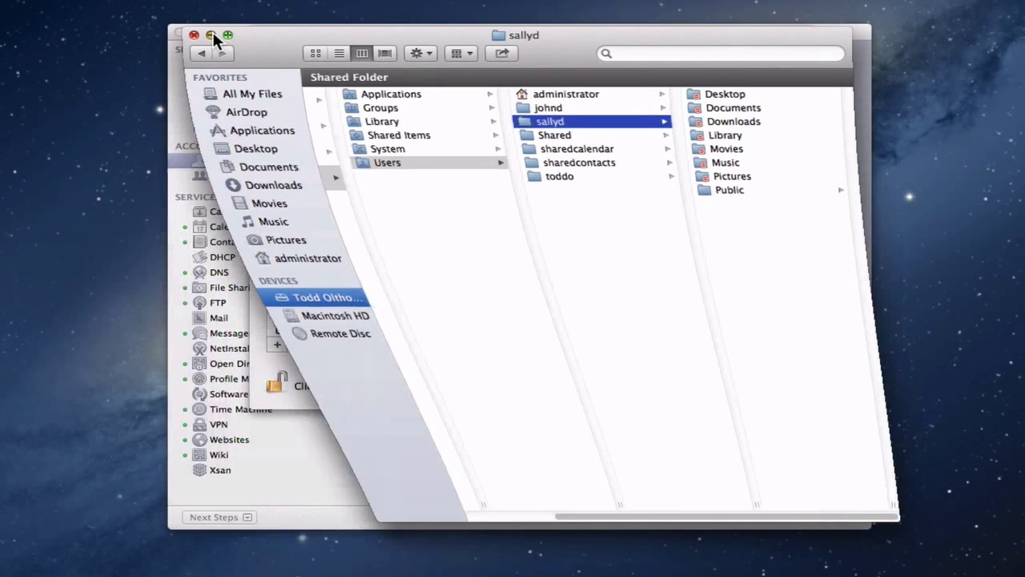
left_click(487, 61)
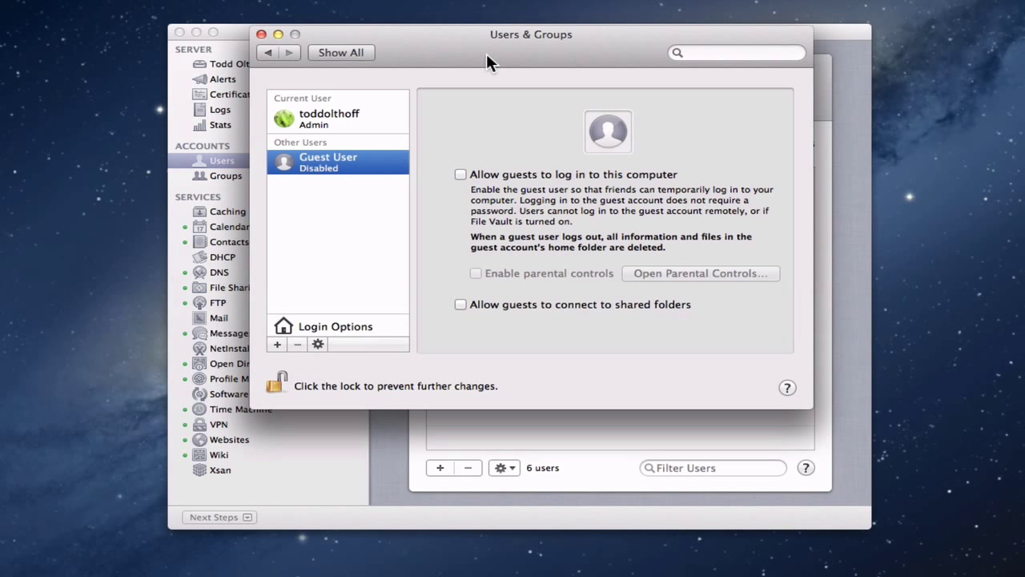
left_click(338, 327)
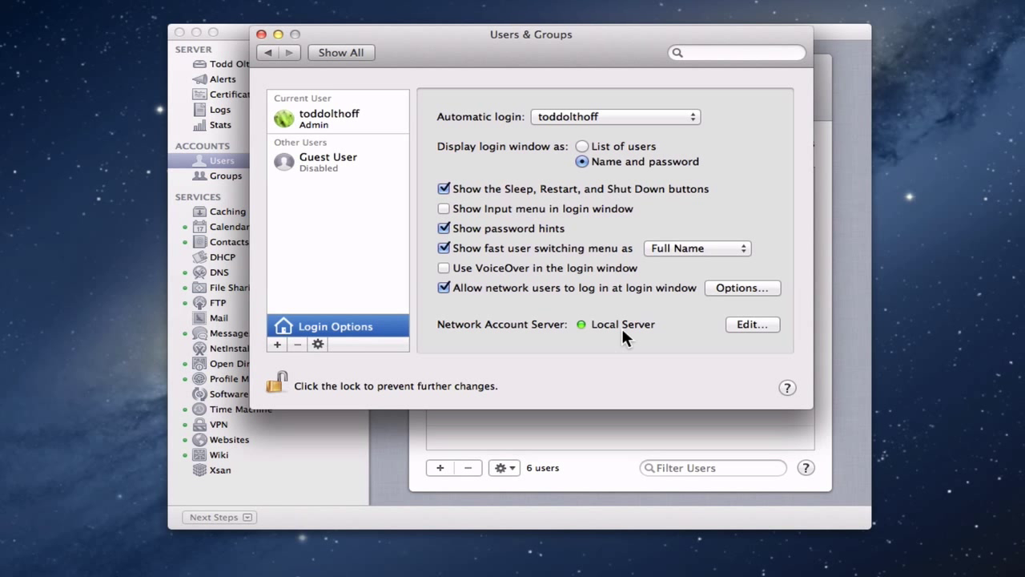
left_click(278, 34)
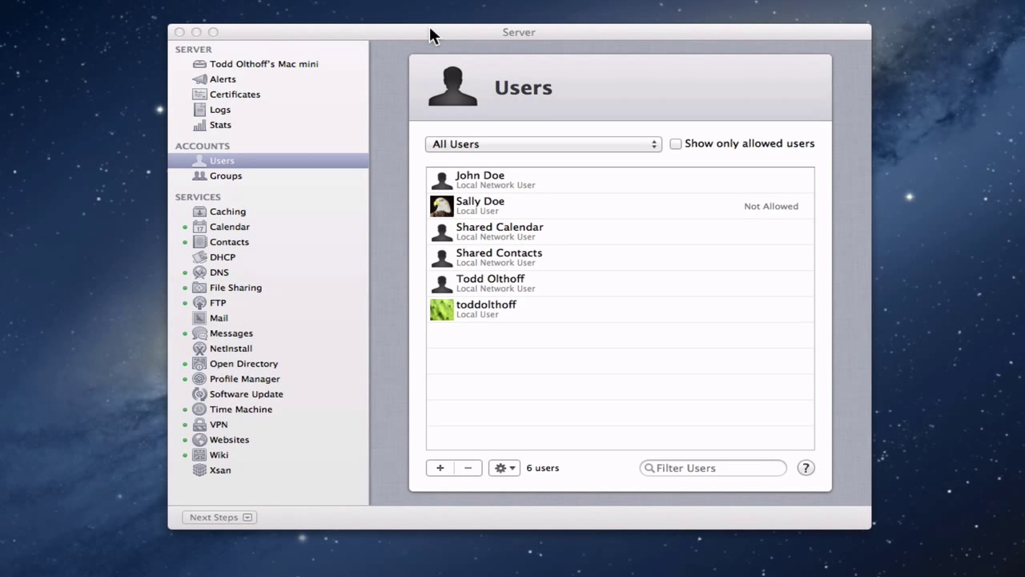
Put Finder away and return to the Server app's Users list, now showing 5 accounts
left_click(430, 29)
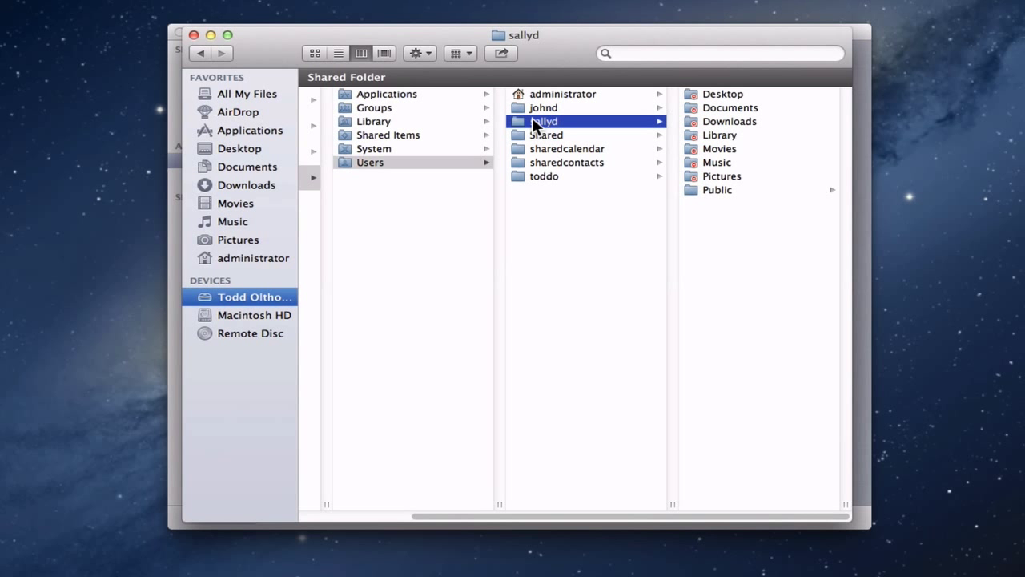
left_click(210, 34)
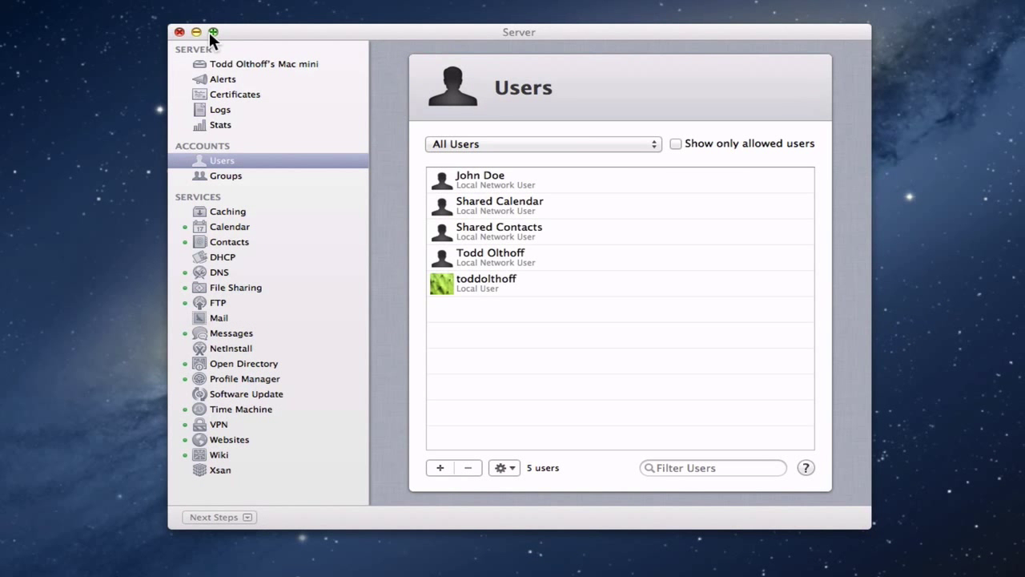
left_click(462, 32)
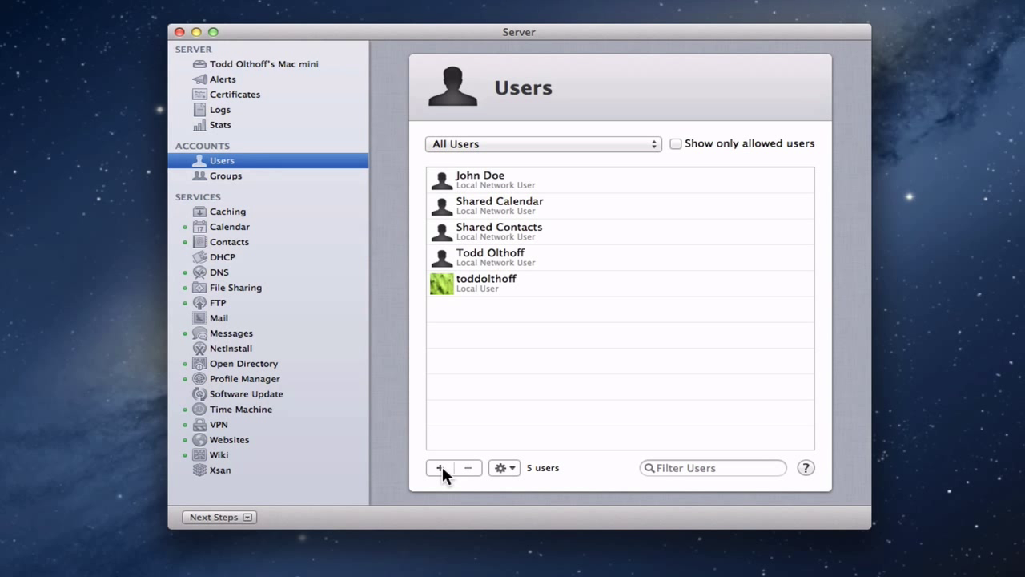
Add a new user with the former user's full name, matching account name and e-mail address
left_click(441, 468)
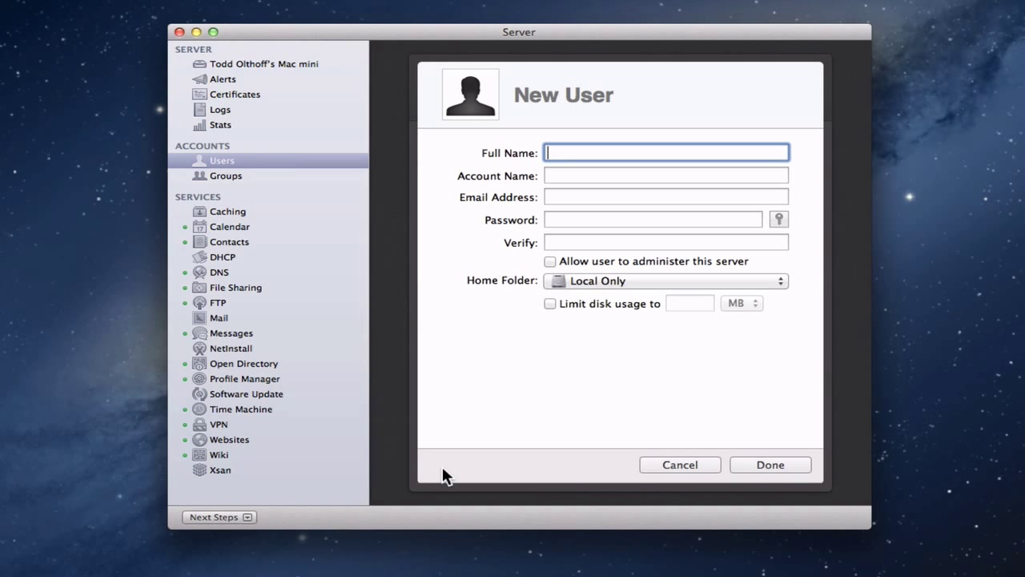
type("Sally doe")
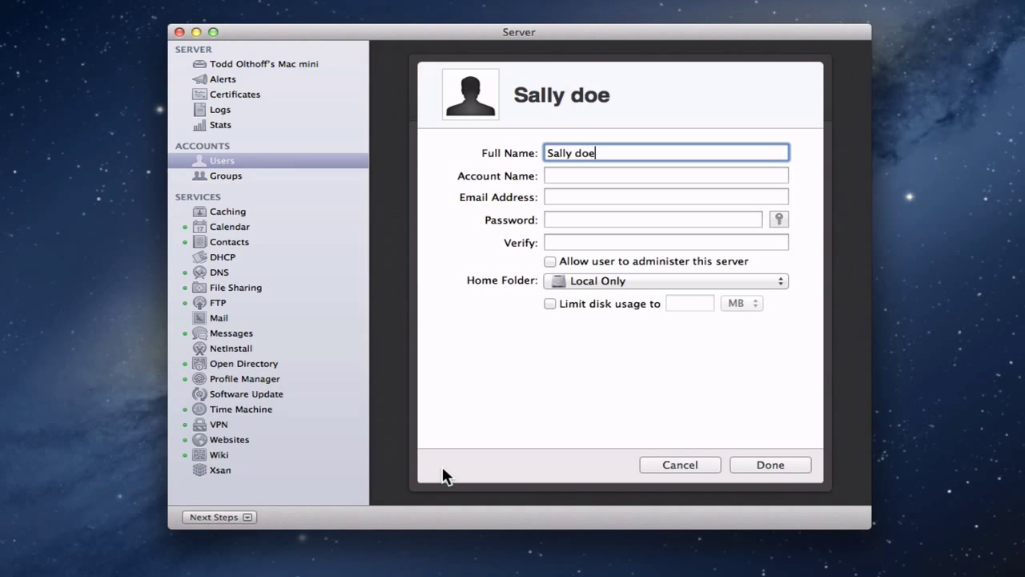
key("BackSpace")
key("BackSpace")
key("BackSpace")
type("Doe")
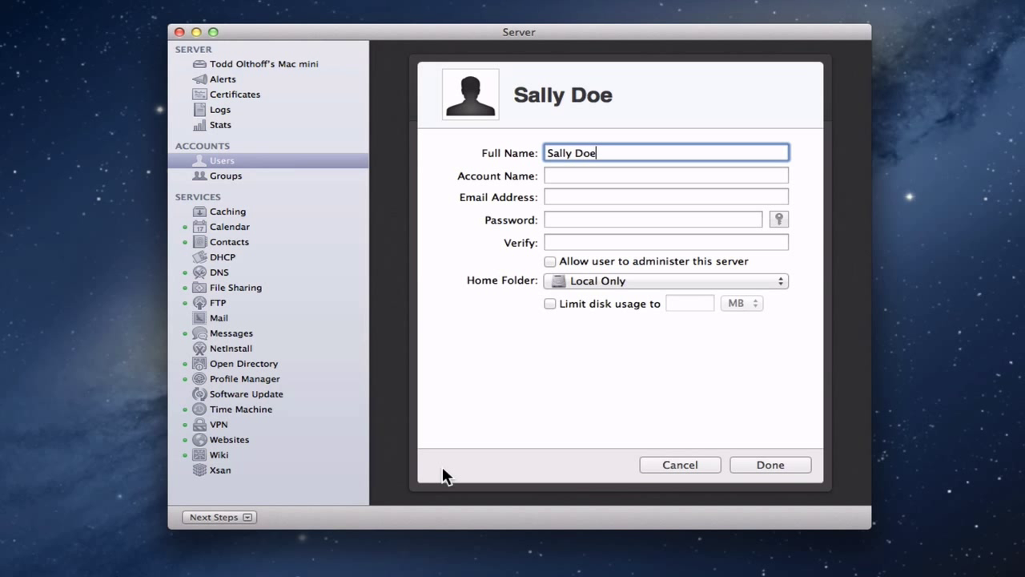
key("Tab")
type("sallyd")
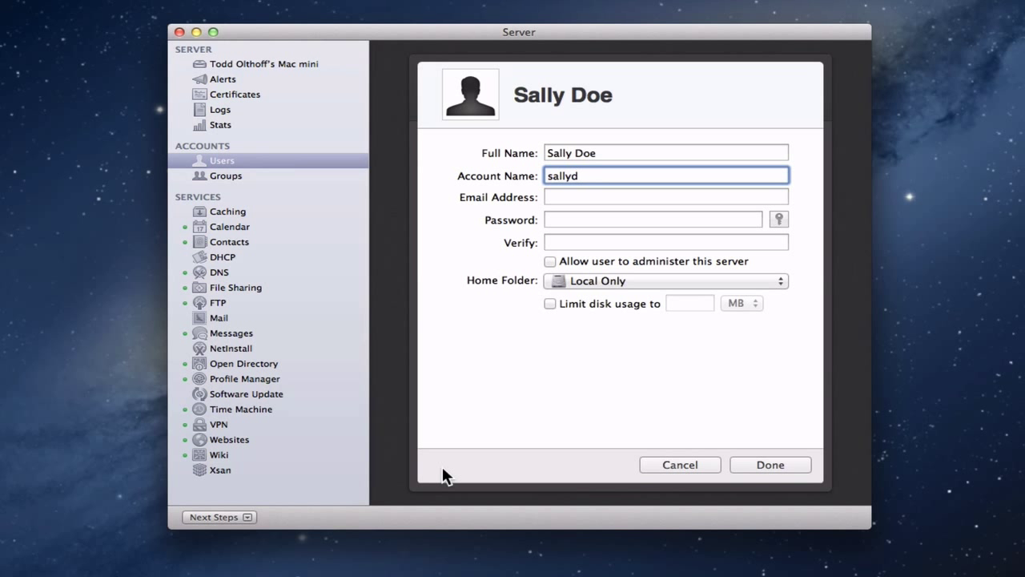
key("Tab")
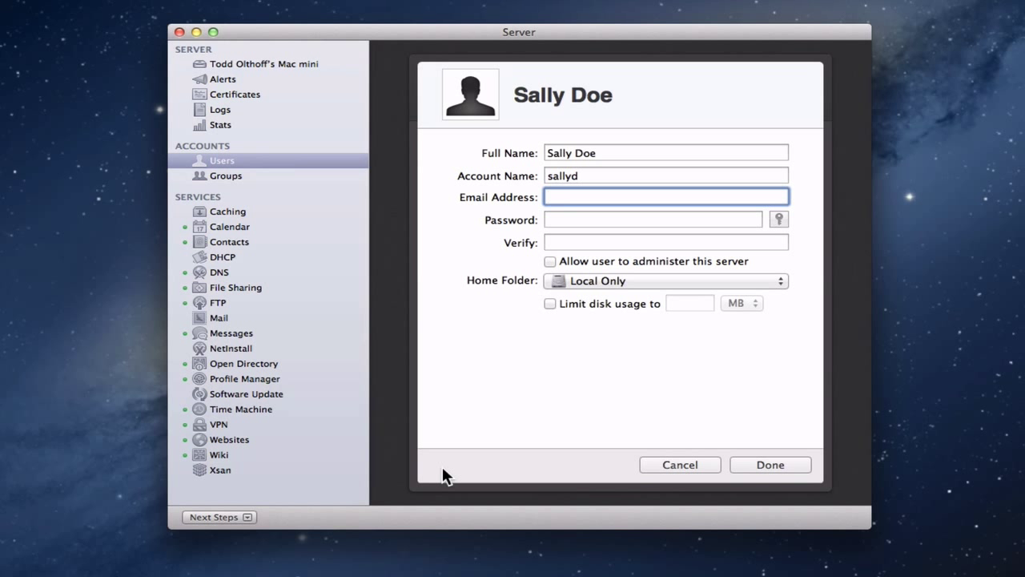
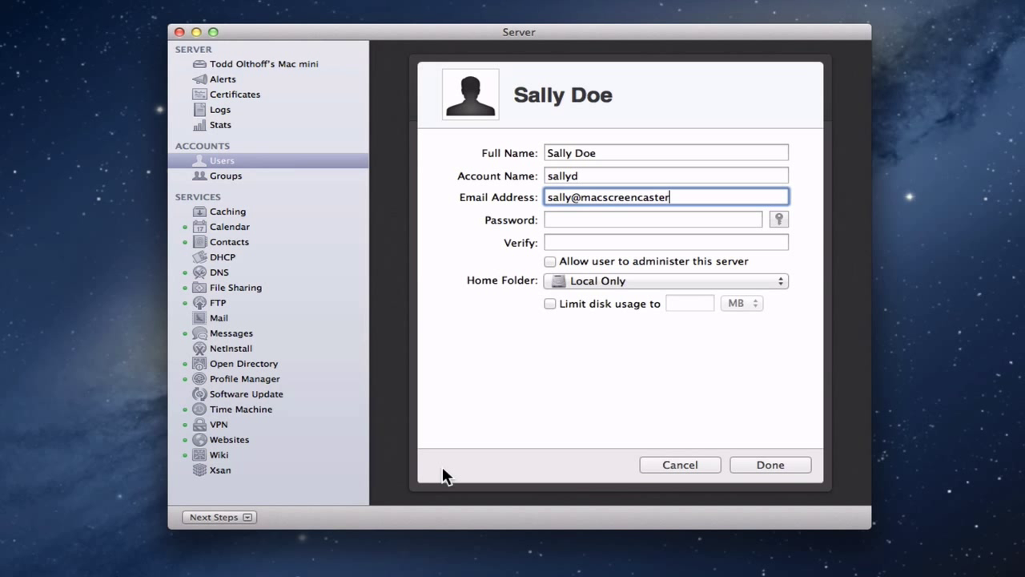
Enter and verify the user's password, keeping the home folder set to Local Only
left_click(560, 217)
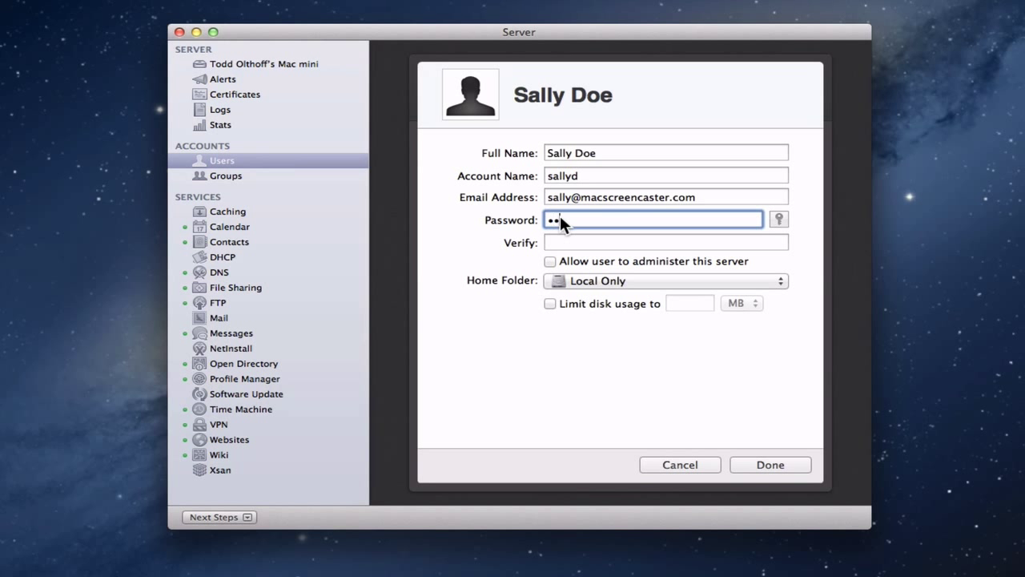
type("••••••••••••")
key("Tab")
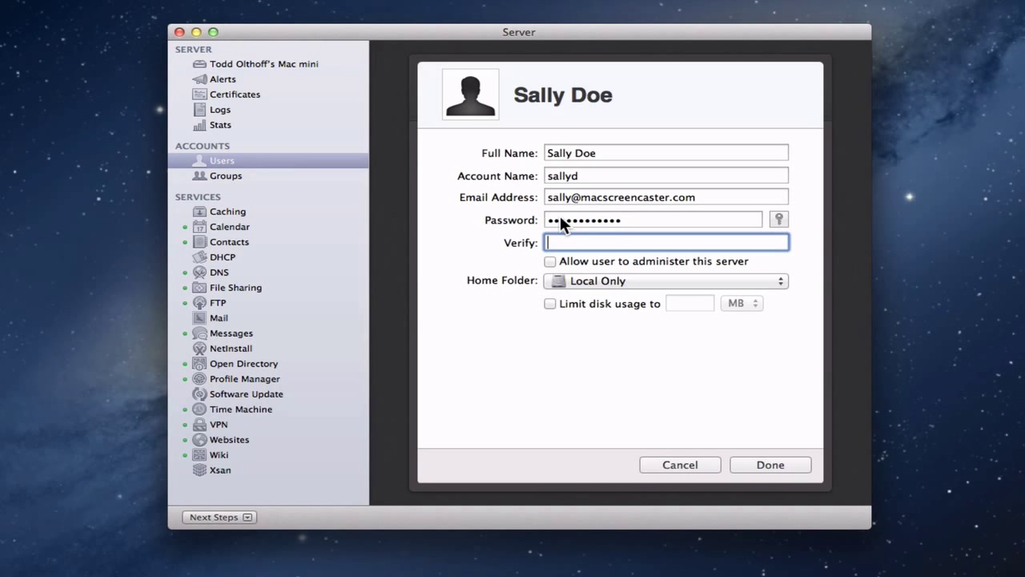
type("••••••••••••")
left_click(780, 280)
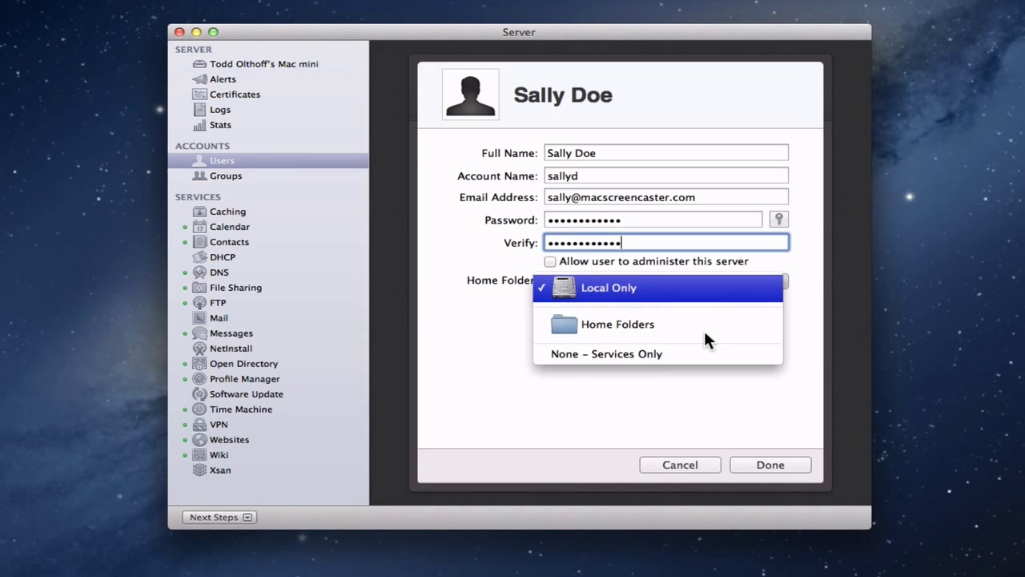
left_click(812, 302)
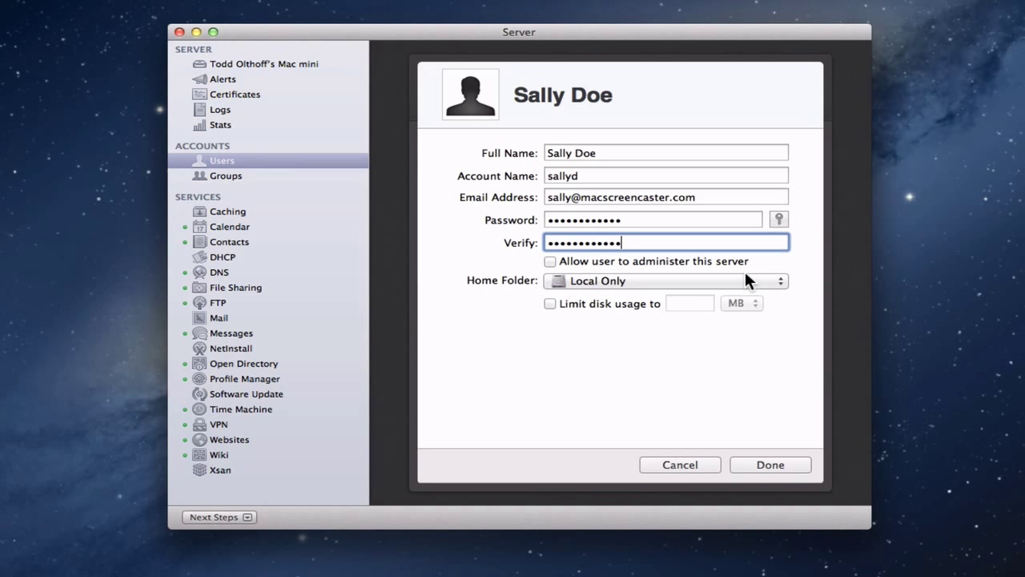
Create the new account and select it, listed as a Local Network User among 6 accounts
left_click(765, 462)
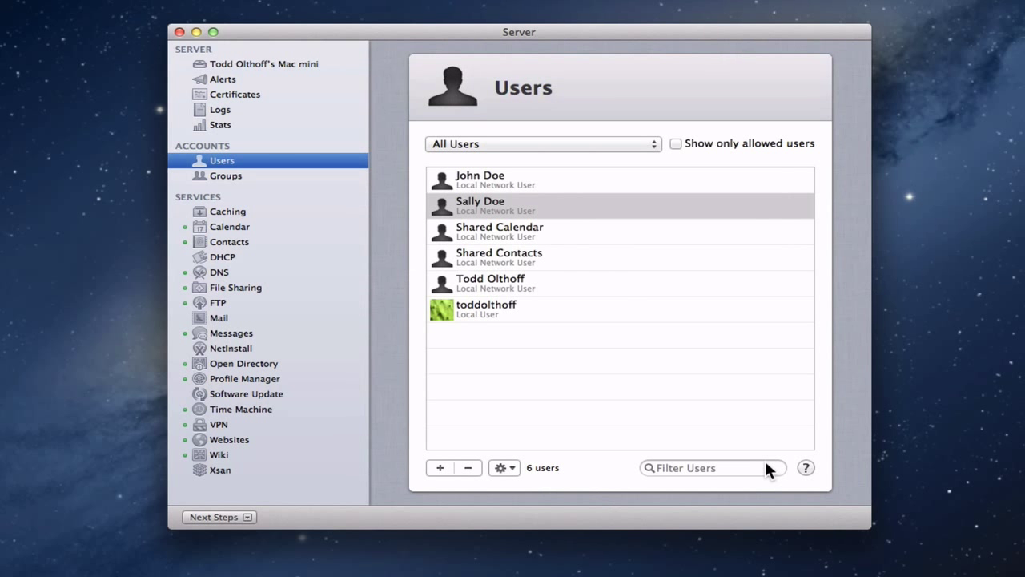
left_click(475, 208)
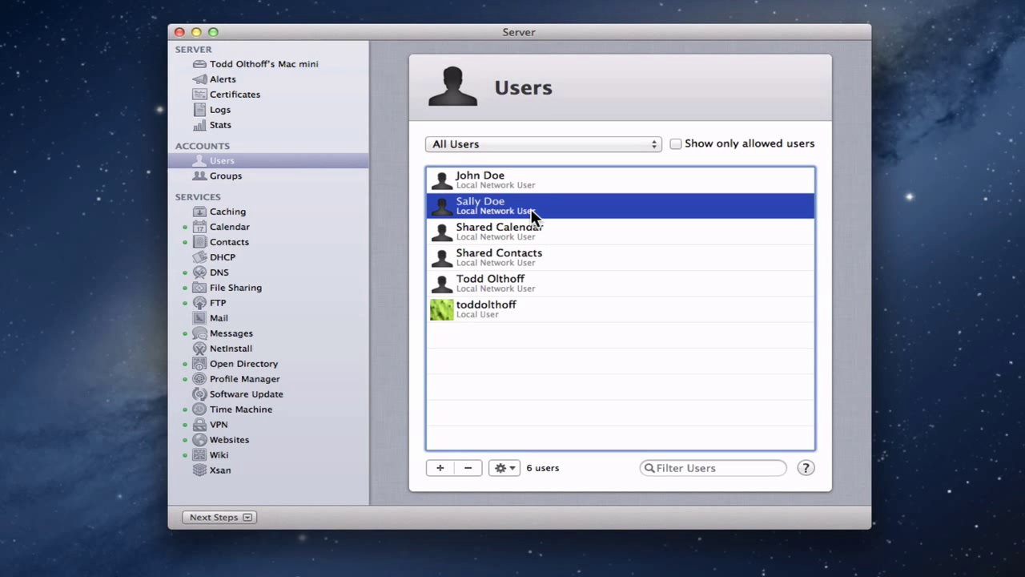
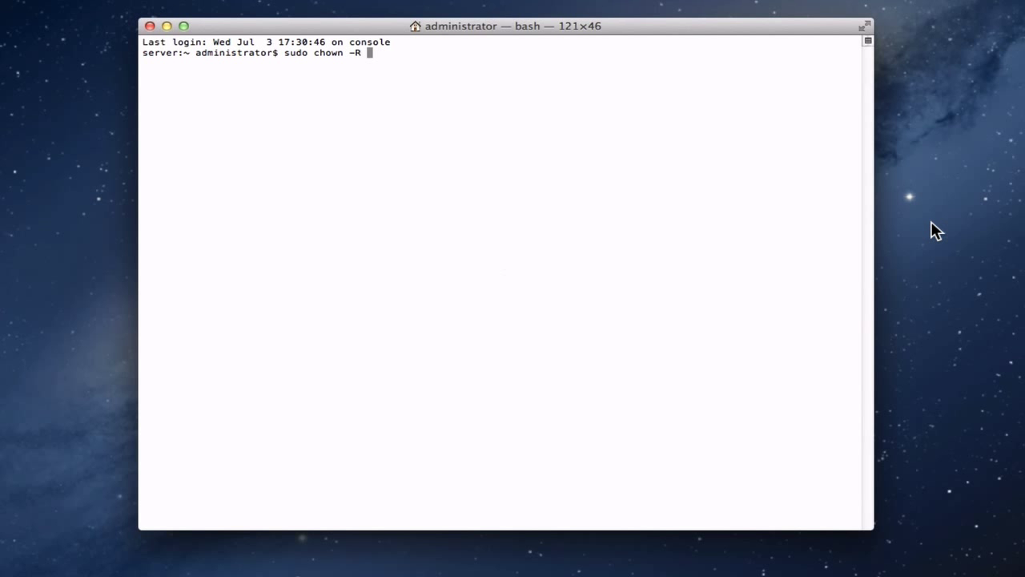
Enter the user's short account name as the new owner in the sudo chown -R command
type("sallyd")
Add a colon after the owner name for the group, then switch back to the Server app
type(":")
key("super+Tab")
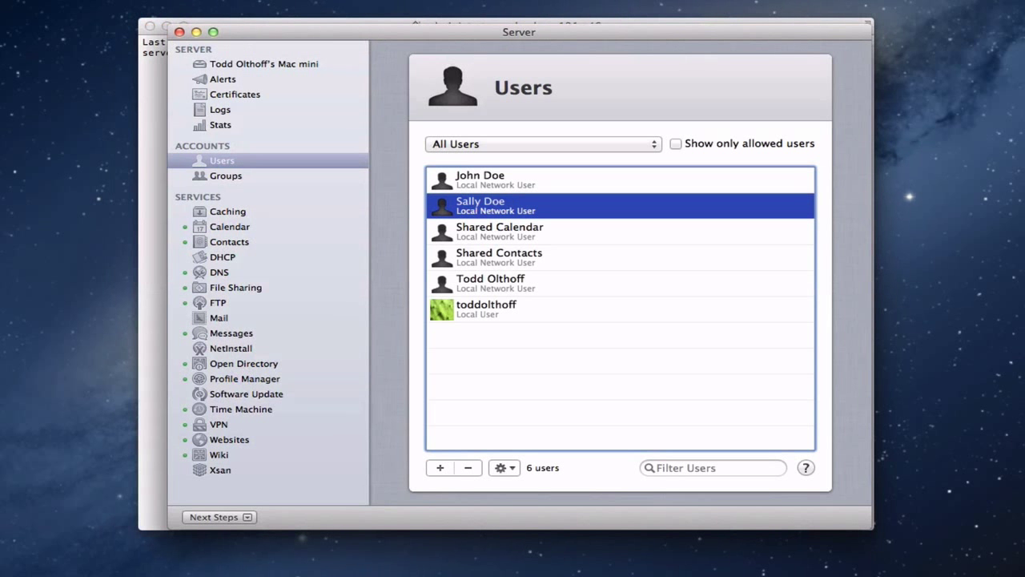
left_click(224, 176)
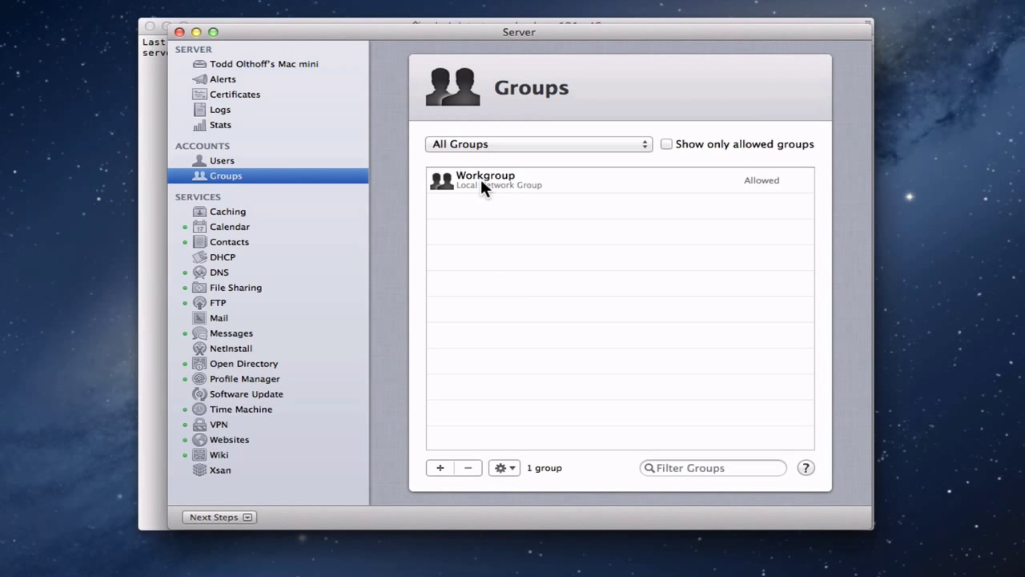
left_click(196, 33)
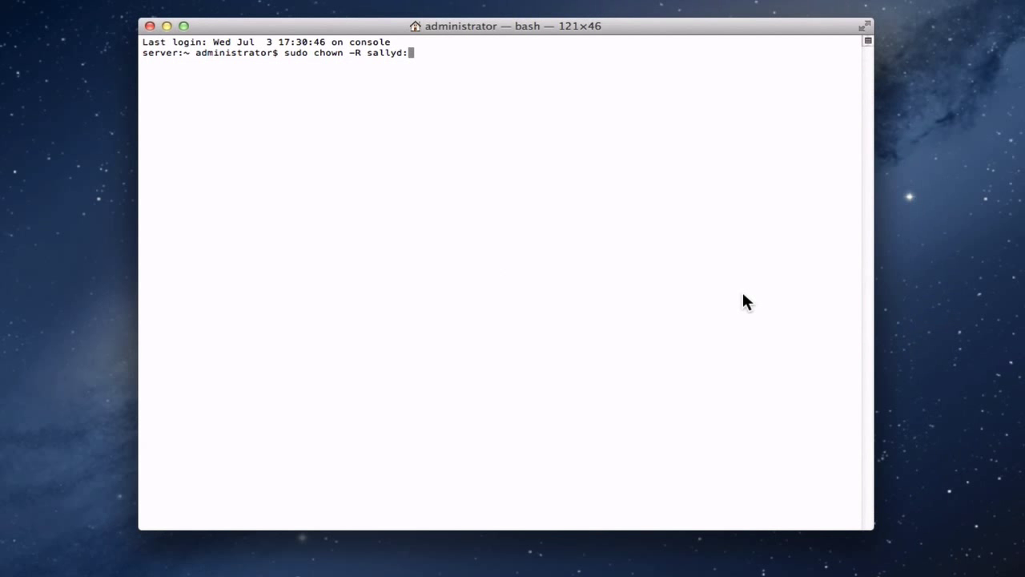
Finish the chown with group Workgroup and the user's home folder, then run it with the admin password
type("Workgroup /Users/sallyd/")
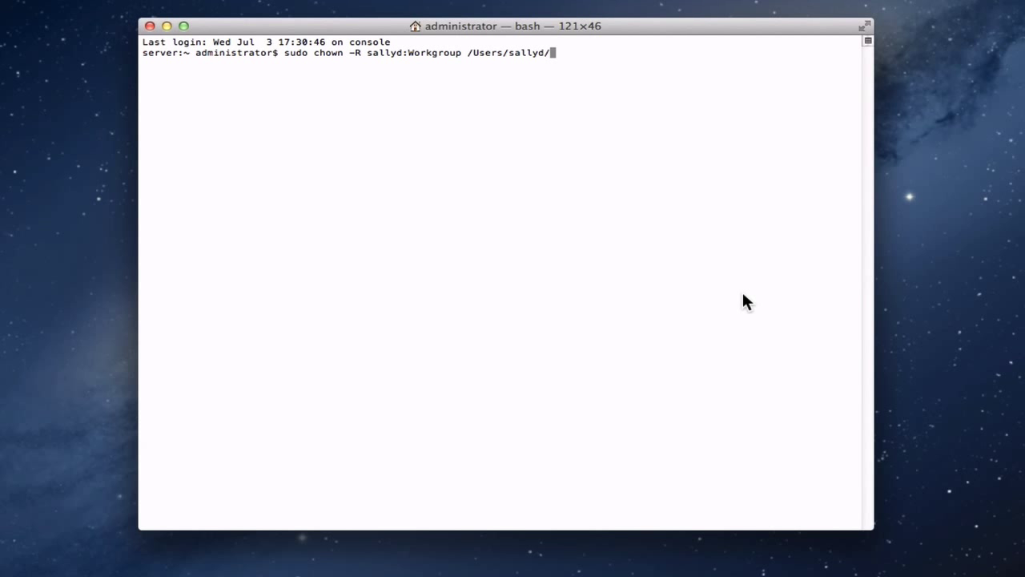
key("Return")
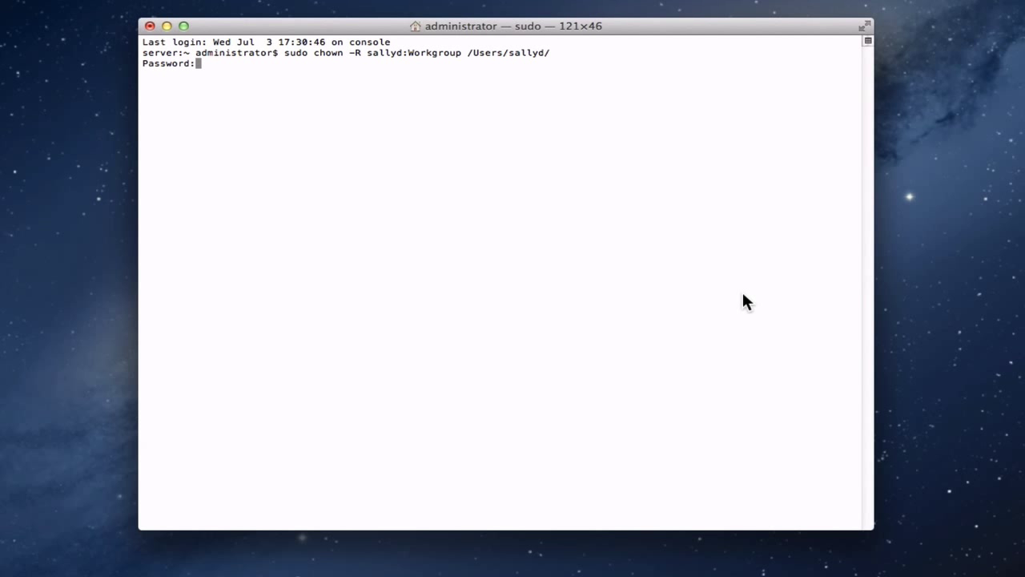
key("Return")
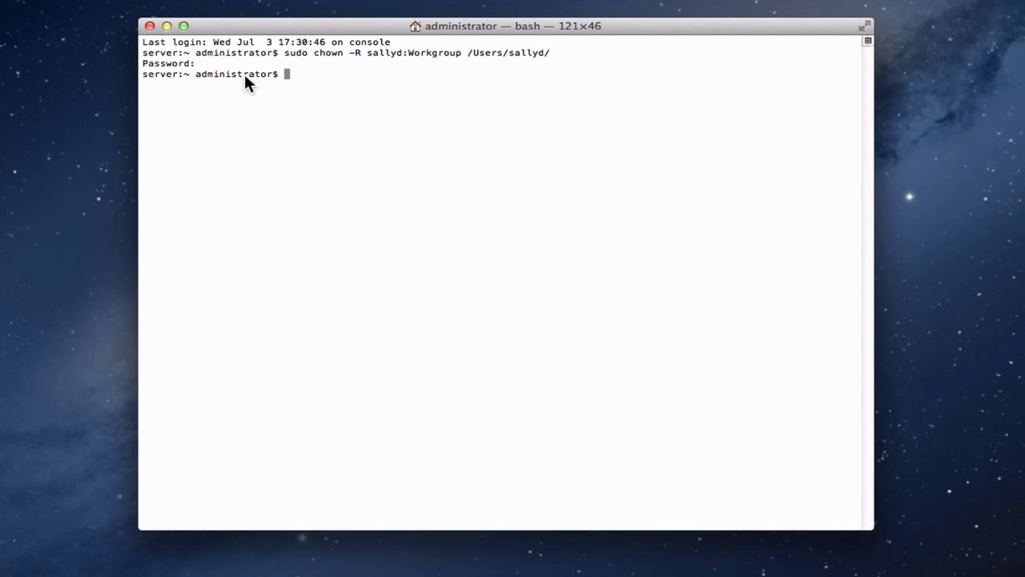
left_click(167, 25)
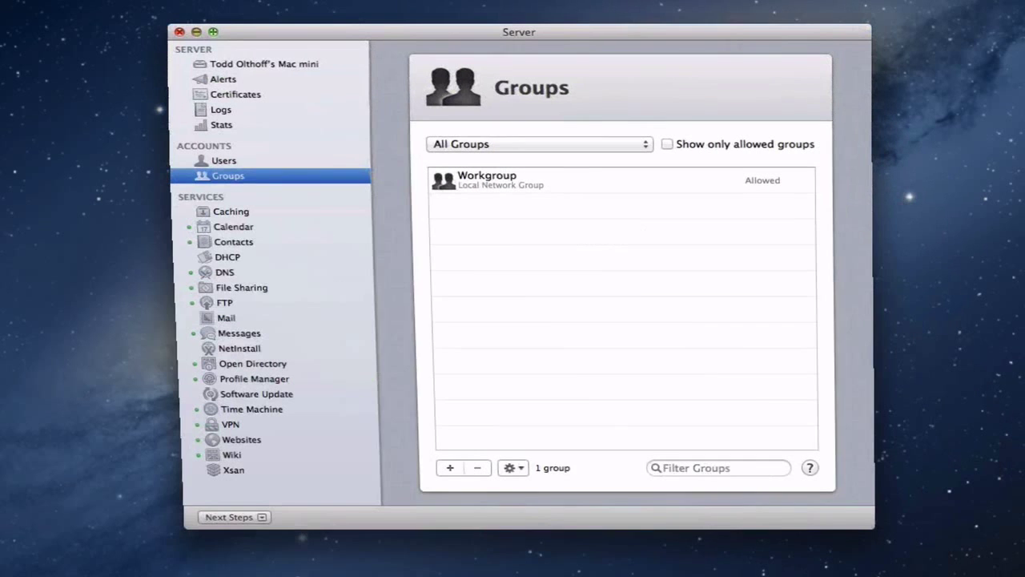
Show the Server app's Users list with its six users
left_click(229, 161)
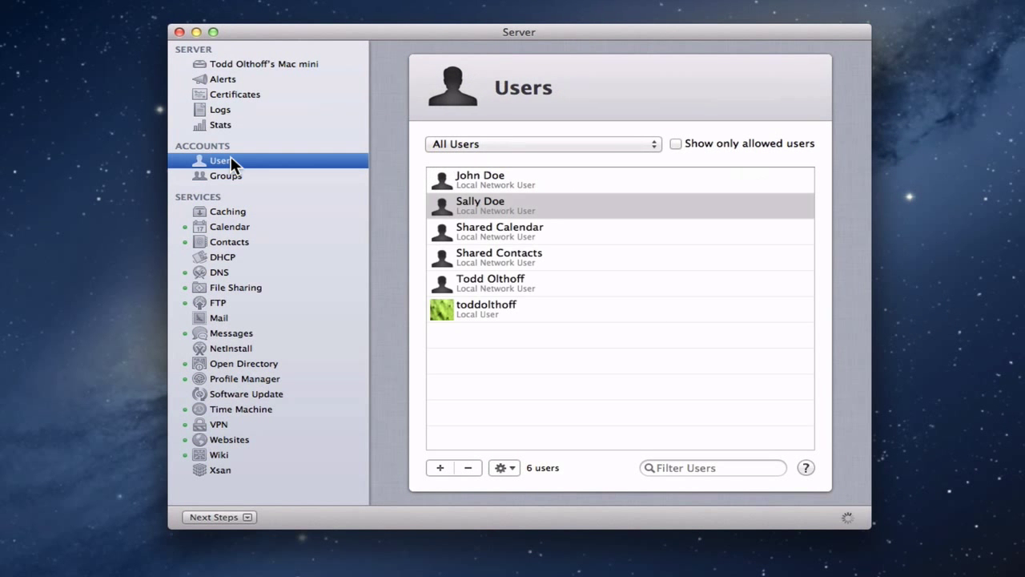